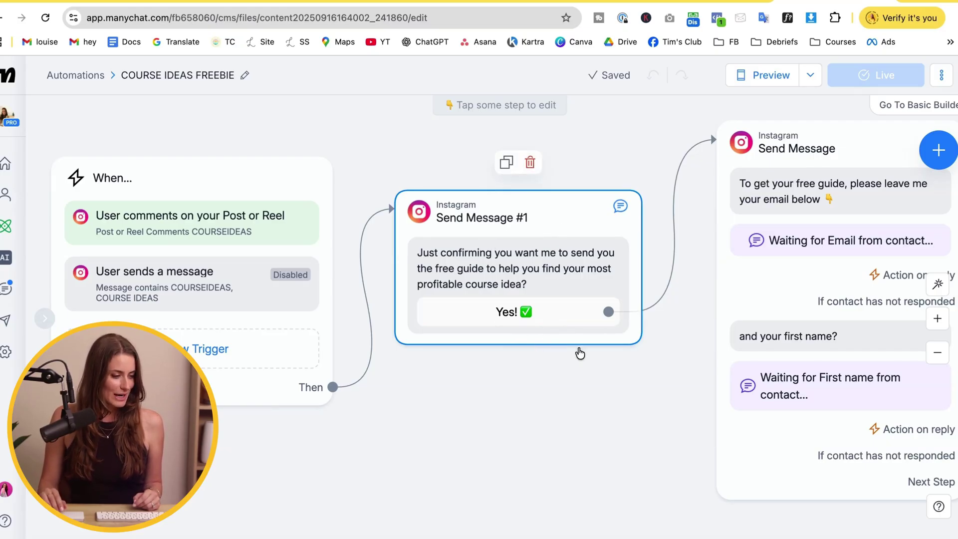
Scroll right across the COURSEIDEAS trigger, Send Message #1 and the email/first-name request step.
{"action": "scroll", "coordinate": [406, 406], "scroll_direction": "right", "scroll_amount": 4}
Pan past the email-request step until Send Message #2 with its DOWNLOAD HERE link shows.
{"action": "left_click_drag", "start_coordinate": [405, 405], "coordinate": [318, 411]}
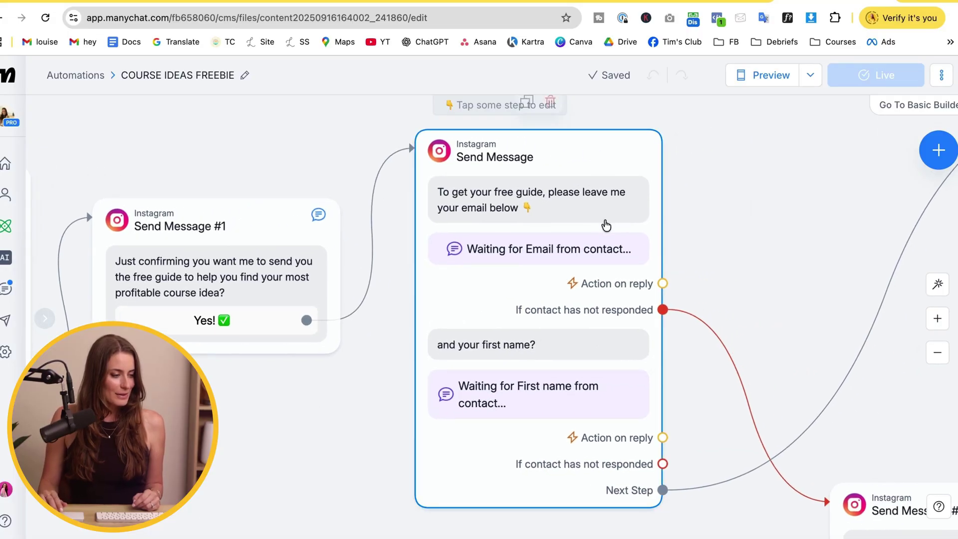
{"action": "left_click_drag", "start_coordinate": [740, 214], "coordinate": [324, 310]}
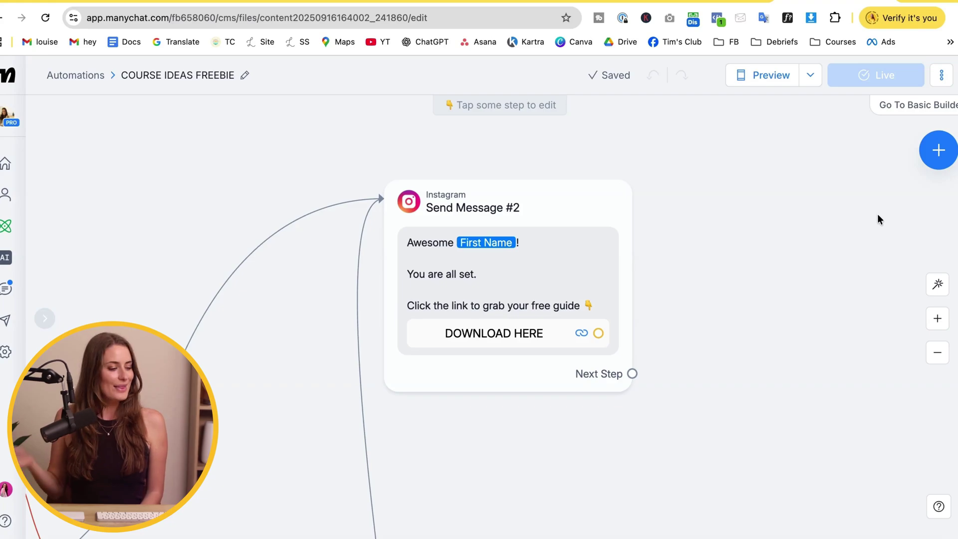
Preview the flow, answer Yes! ✅, and open the Course Ideas Freebie 2025 PDF via DOWNLOAD HERE.
{"action": "left_click", "coordinate": [759, 76]}
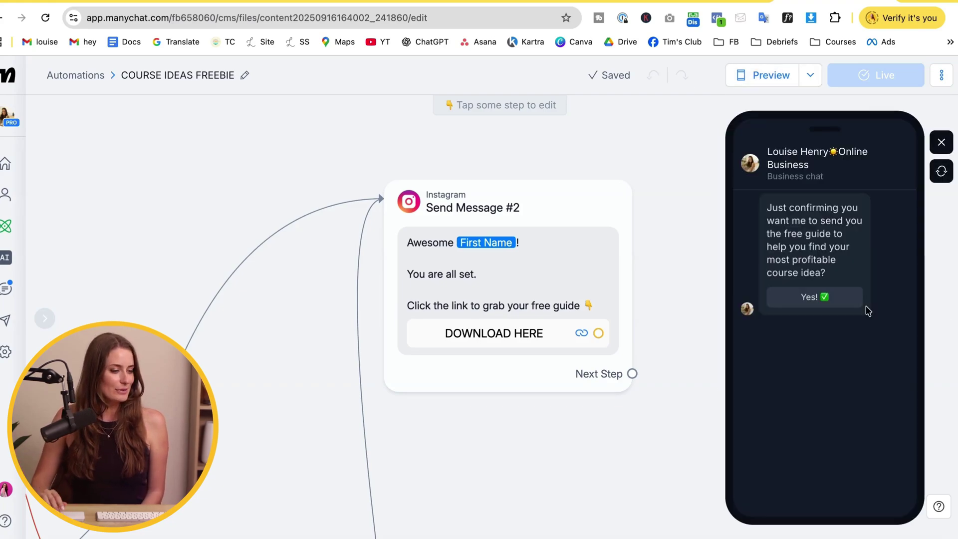
{"action": "left_click", "coordinate": [802, 304]}
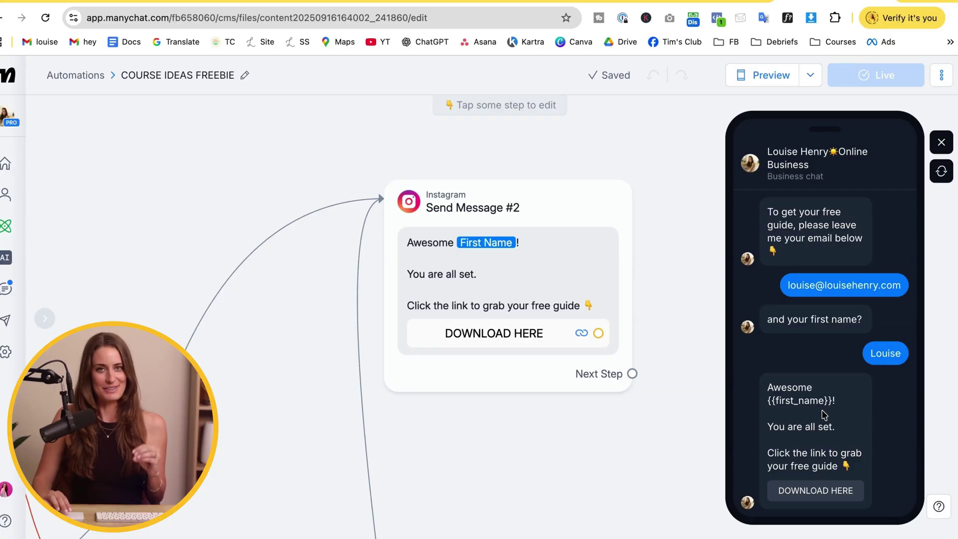
{"action": "left_click", "coordinate": [816, 494]}
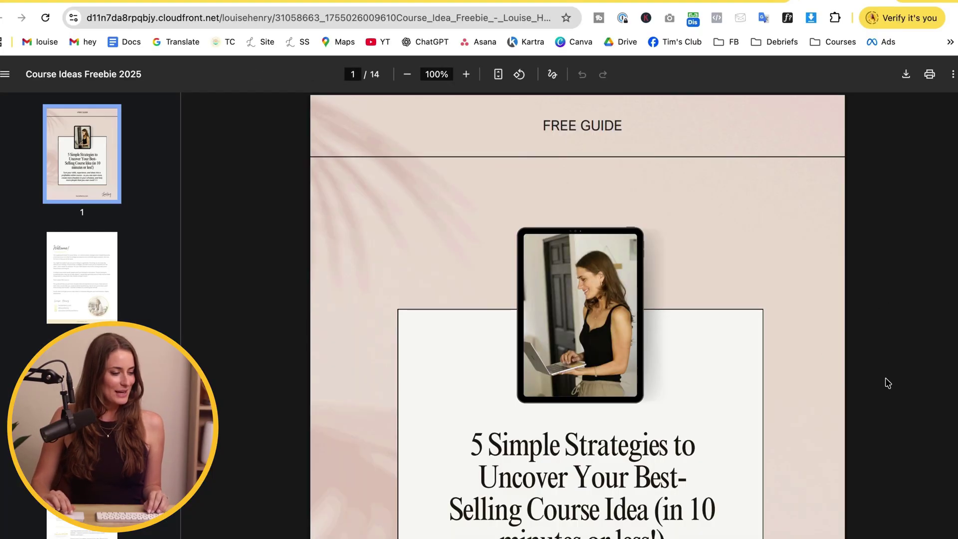
{"action": "scroll", "coordinate": [886, 383], "scroll_direction": "down", "scroll_amount": 10}
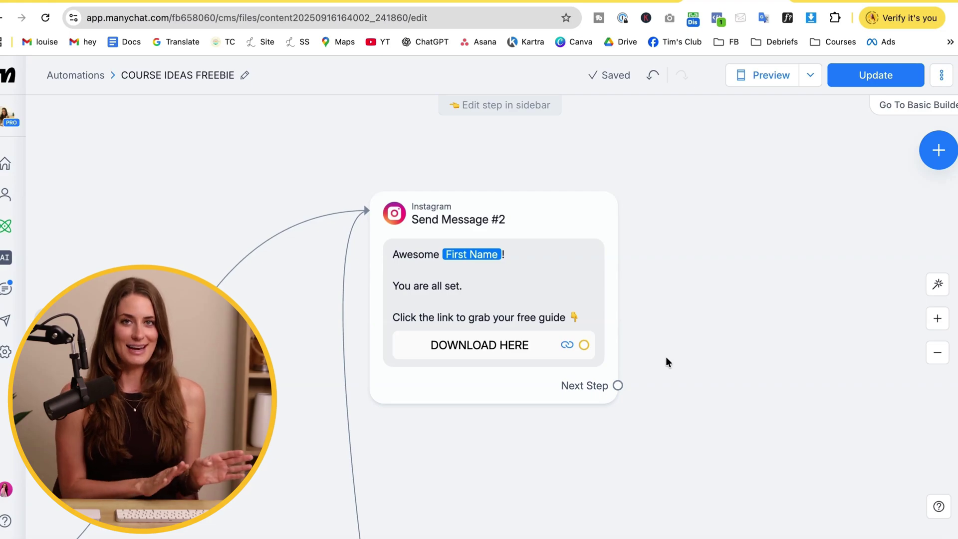
Add a new Instagram Send Message #4 step and place it beside Send Message #2.
{"action": "scroll", "coordinate": [711, 295], "scroll_direction": "down", "scroll_amount": 2}
{"action": "scroll", "coordinate": [711, 295], "scroll_direction": "right", "scroll_amount": 2}
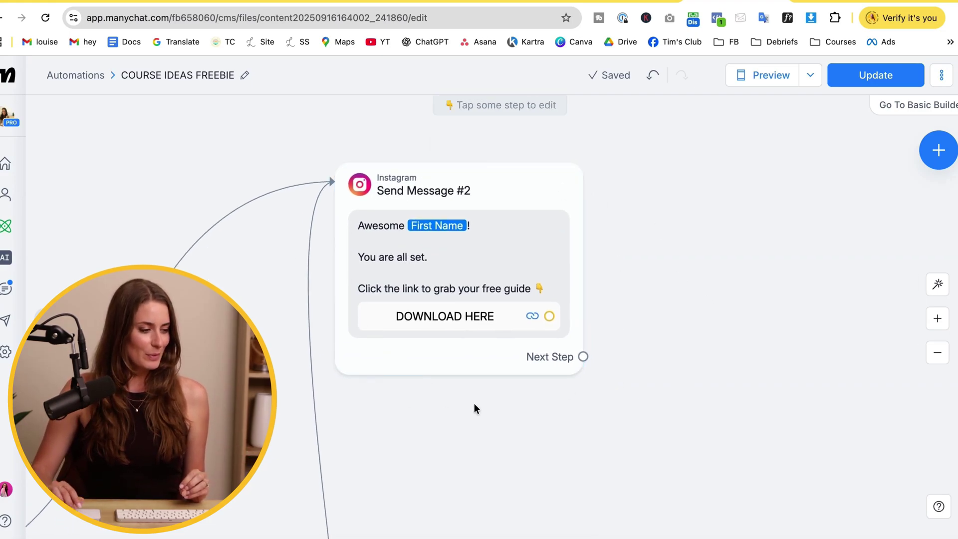
{"action": "scroll", "coordinate": [710, 276], "scroll_direction": "right", "scroll_amount": 3}
{"action": "scroll", "coordinate": [710, 277], "scroll_direction": "up", "scroll_amount": 1}
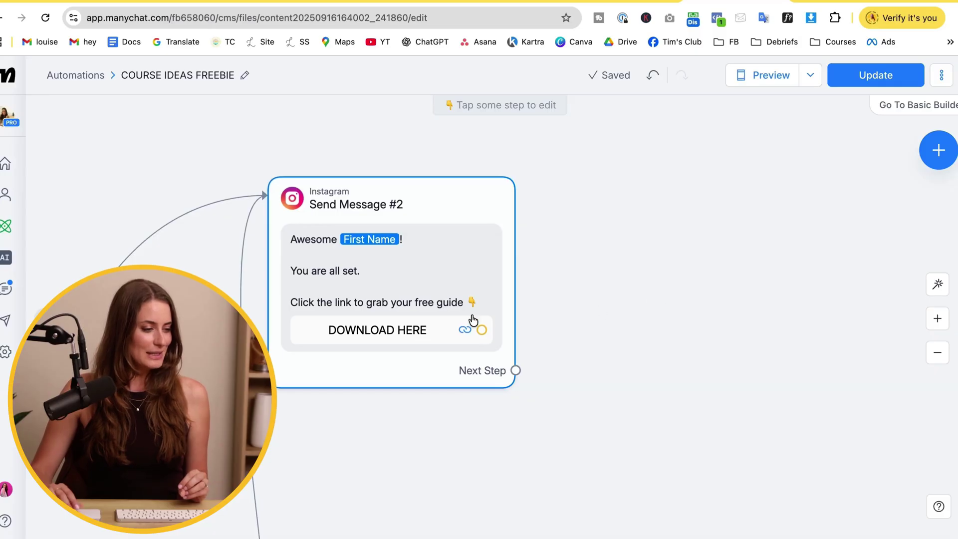
{"action": "left_click", "coordinate": [931, 159]}
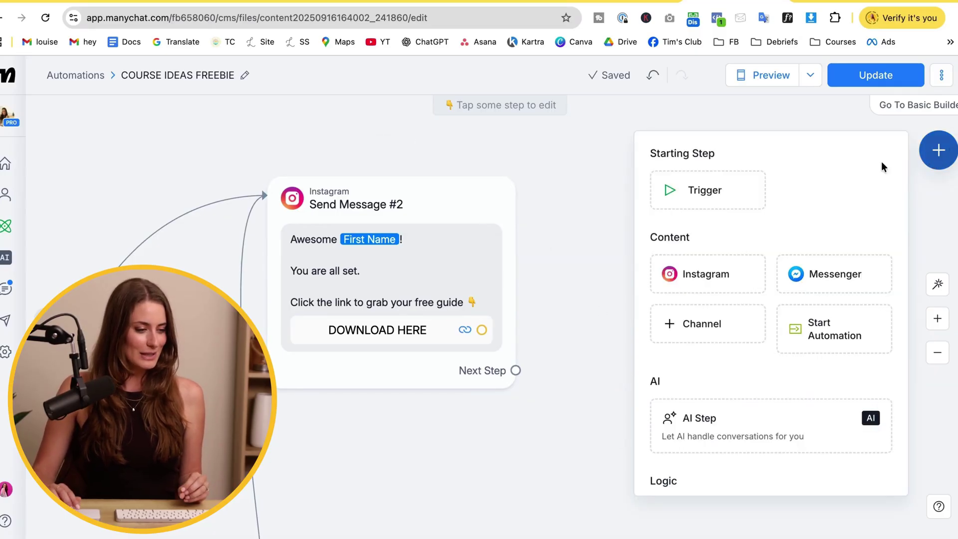
{"action": "left_click", "coordinate": [697, 277]}
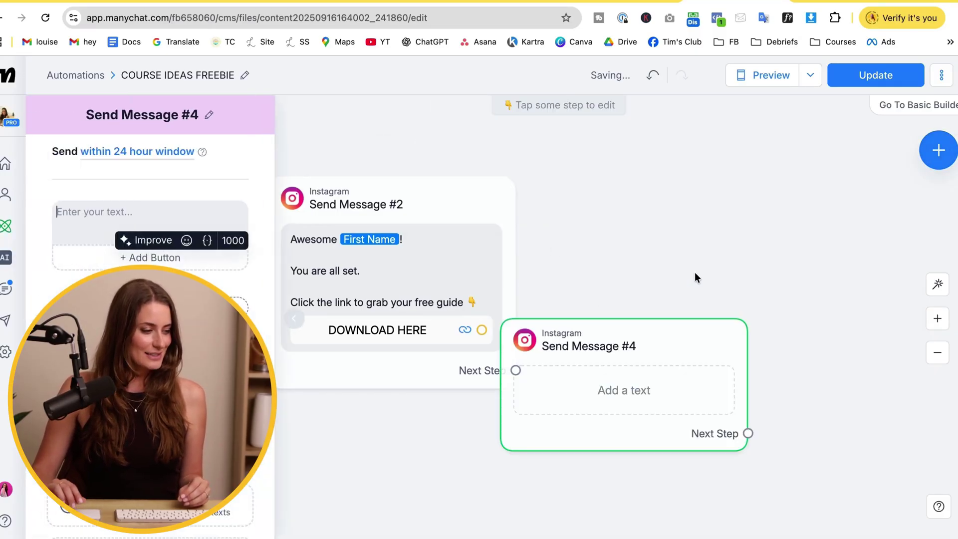
{"action": "left_click_drag", "start_coordinate": [640, 335], "coordinate": [688, 212]}
{"action": "scroll", "coordinate": [696, 439], "scroll_direction": "right", "scroll_amount": 3}
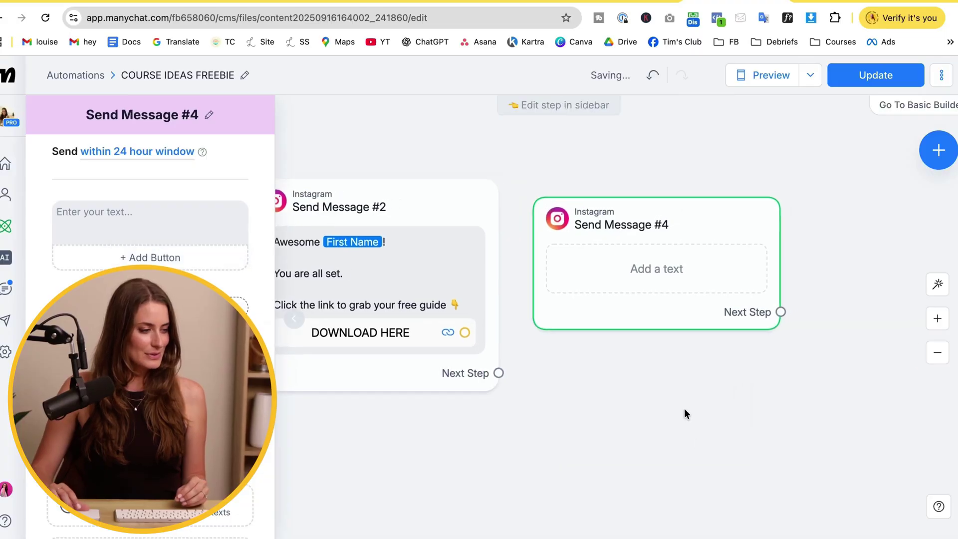
{"action": "left_click_drag", "start_coordinate": [643, 412], "coordinate": [590, 408]}
Paste the freebie check-in text into Send Message #4 and add a '✅ Yep, got it!' button.
{"action": "left_click", "coordinate": [133, 220]}
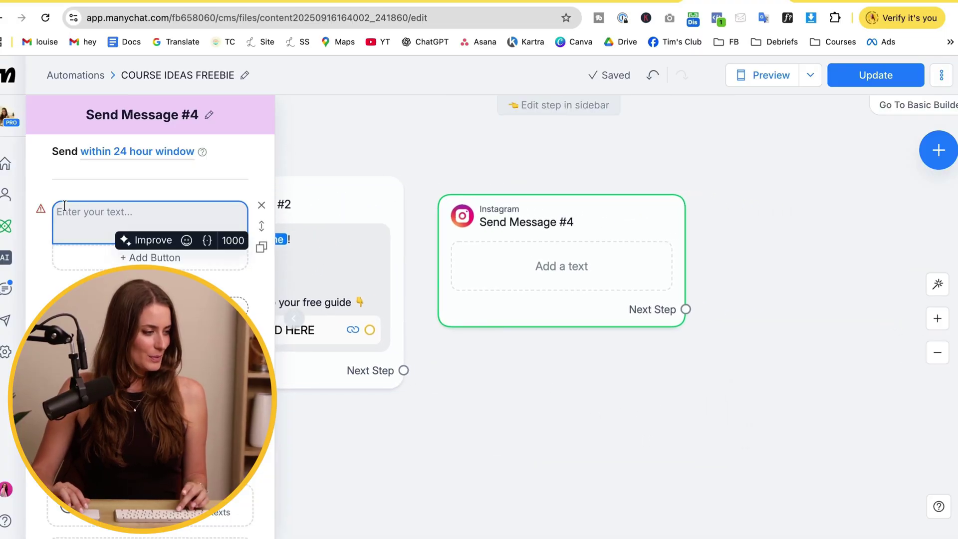
{"action": "type", "text": "Hey! Just checking in 👋 Did you get a chance to grab your Course Ideas Freebie? 💡"}
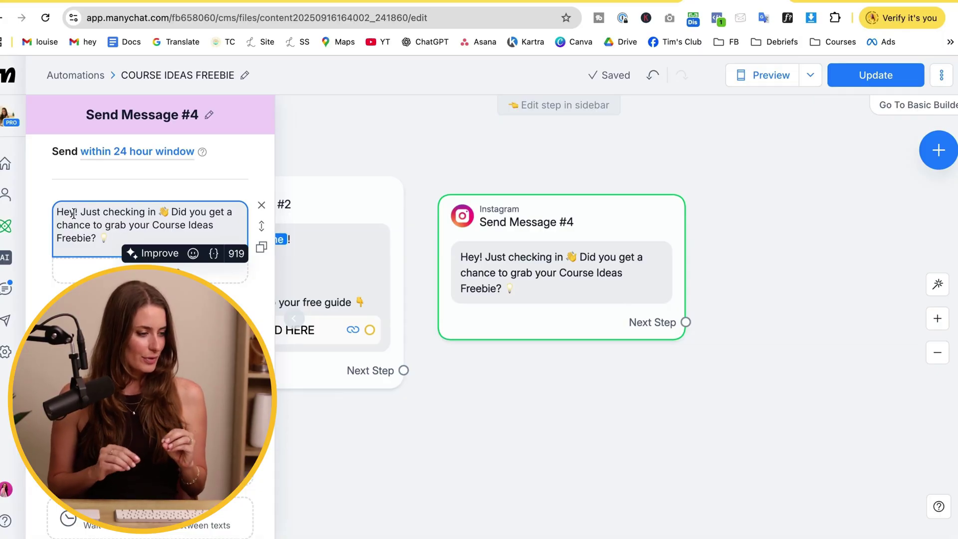
{"action": "left_click", "coordinate": [117, 262]}
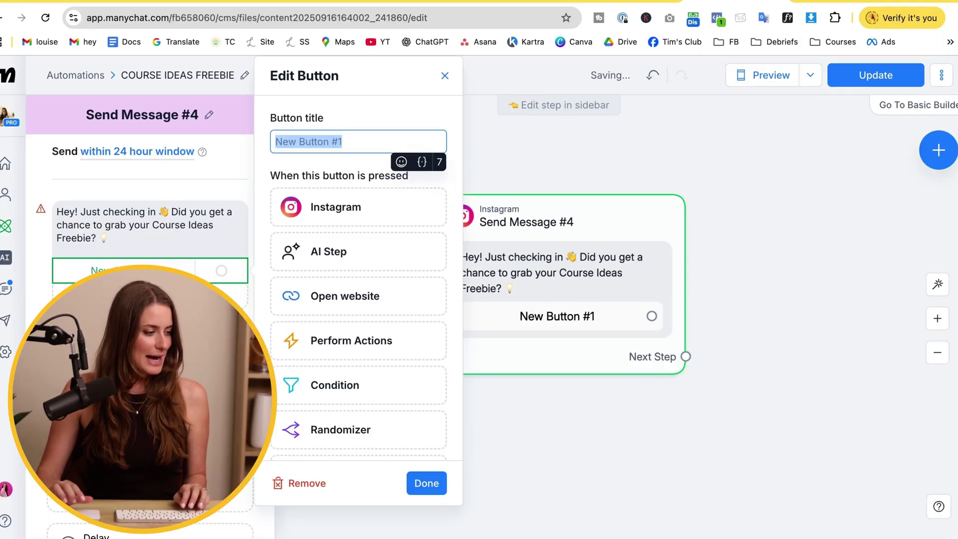
{"action": "type", "text": "✅ Yep, got it!"}
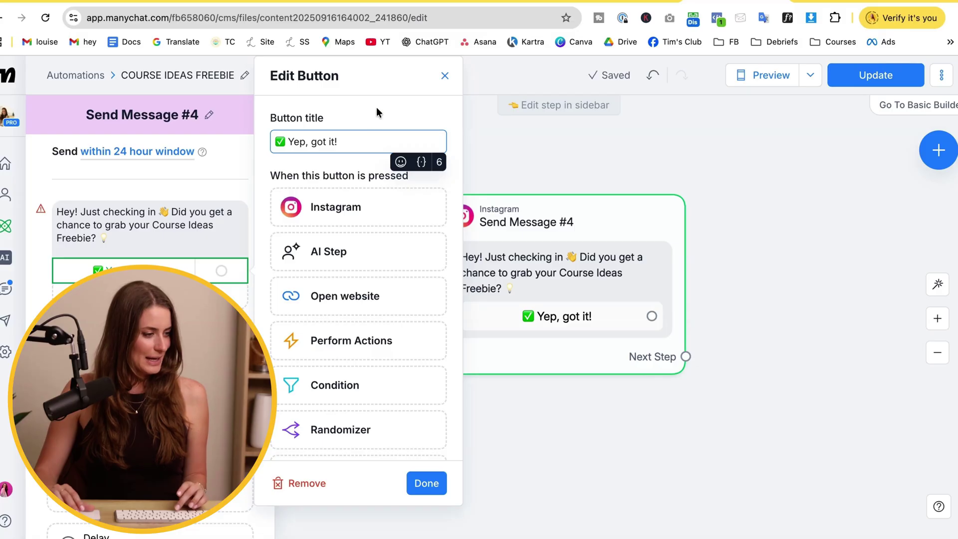
{"action": "left_click", "coordinate": [385, 110]}
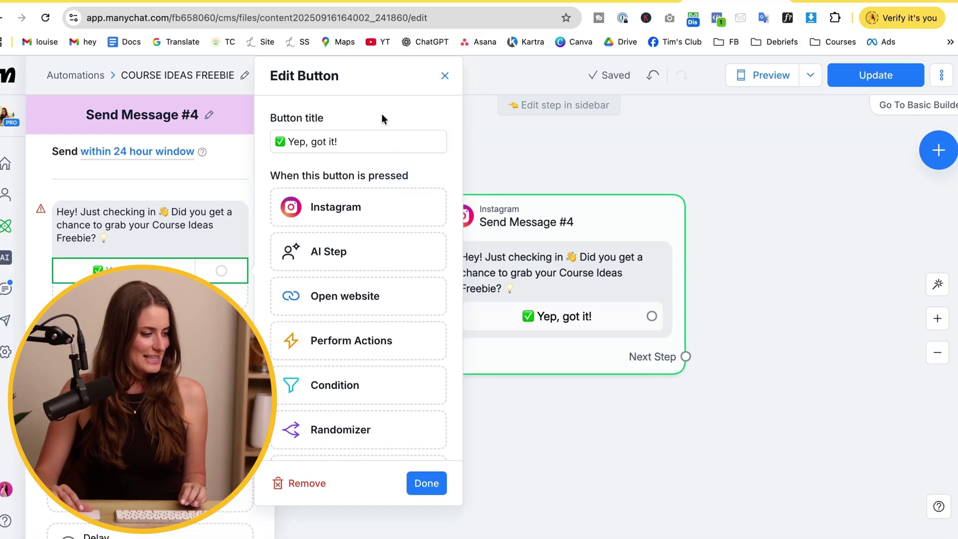
{"action": "left_click", "coordinate": [427, 483]}
{"action": "left_click_drag", "start_coordinate": [619, 229], "coordinate": [673, 233]}
{"action": "left_click_drag", "start_coordinate": [531, 324], "coordinate": [442, 327]}
{"action": "left_click_drag", "start_coordinate": [566, 239], "coordinate": [608, 235]}
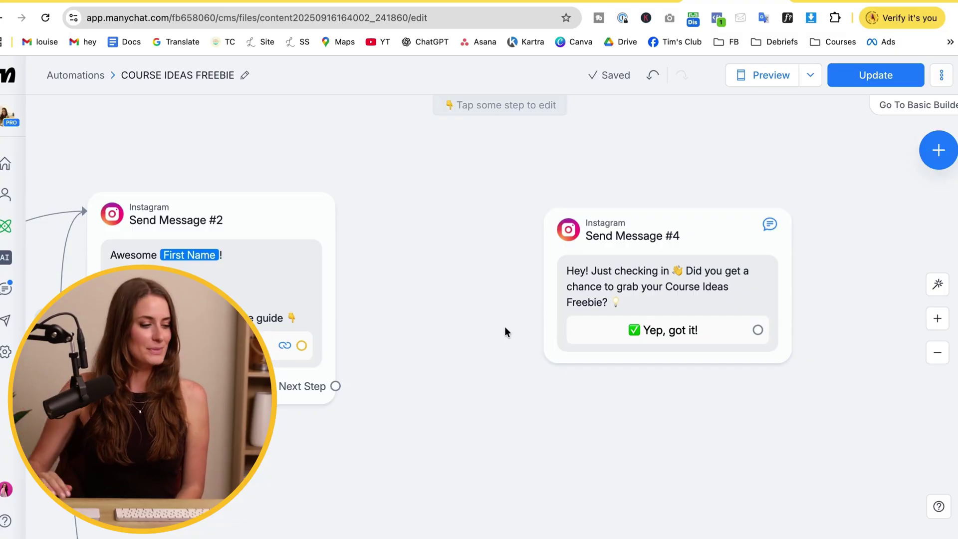
Add a 23-hour Smart Delay as Send Message #2's next step.
{"action": "left_click", "coordinate": [335, 386]}
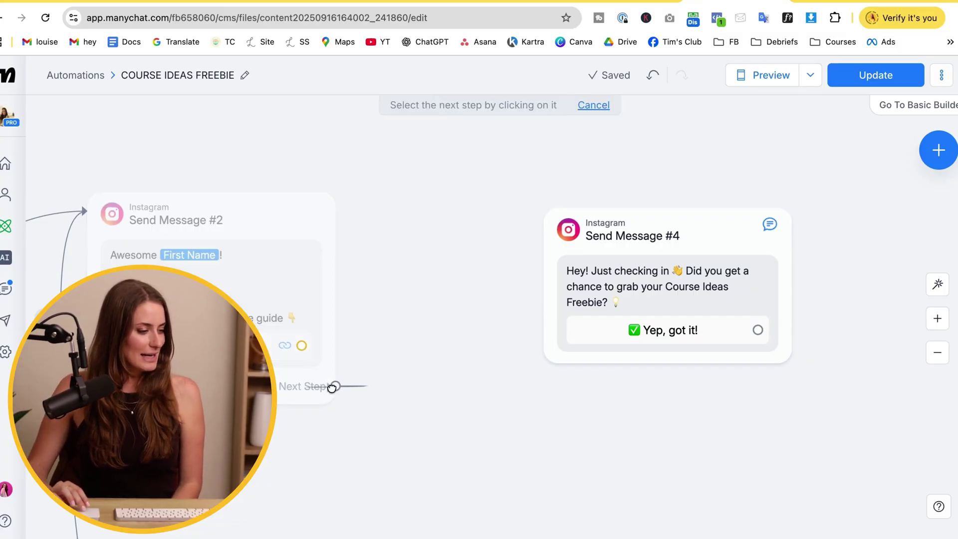
{"action": "left_click", "coordinate": [408, 280]}
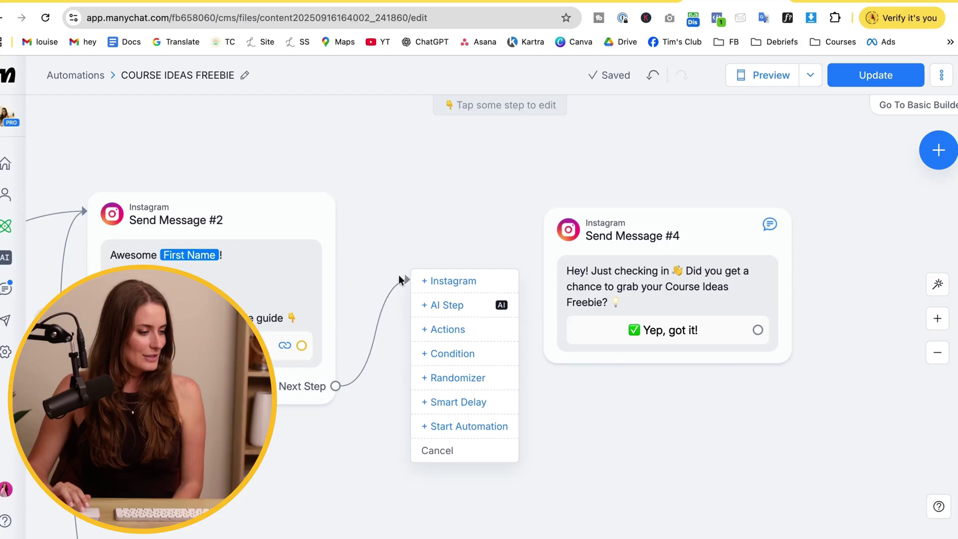
{"action": "left_click", "coordinate": [466, 406]}
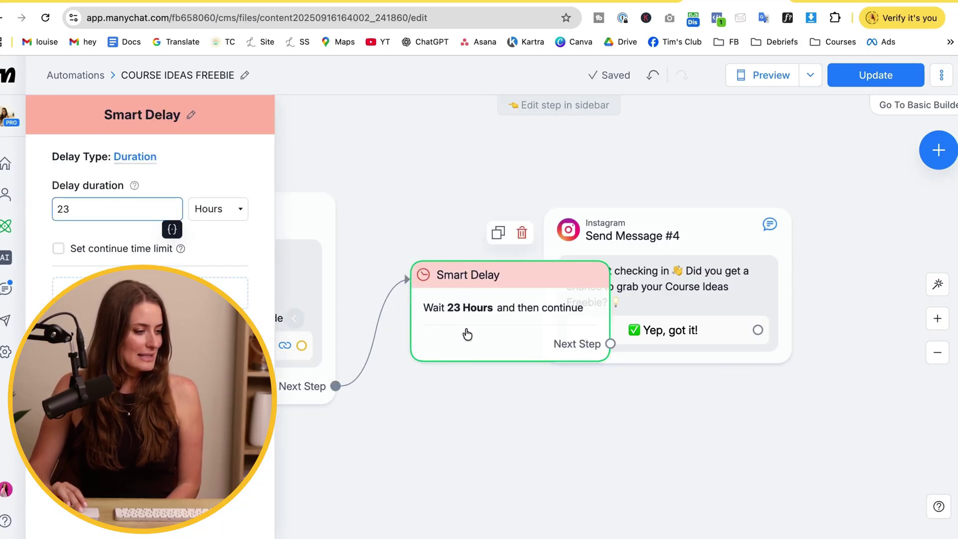
{"action": "left_click", "coordinate": [414, 208]}
Connect the Smart Delay's next step to Send Message #4.
{"action": "left_click_drag", "start_coordinate": [493, 277], "coordinate": [472, 275]}
{"action": "left_click_drag", "start_coordinate": [682, 208], "coordinate": [791, 208]}
{"action": "left_click_drag", "start_coordinate": [589, 345], "coordinate": [606, 339]}
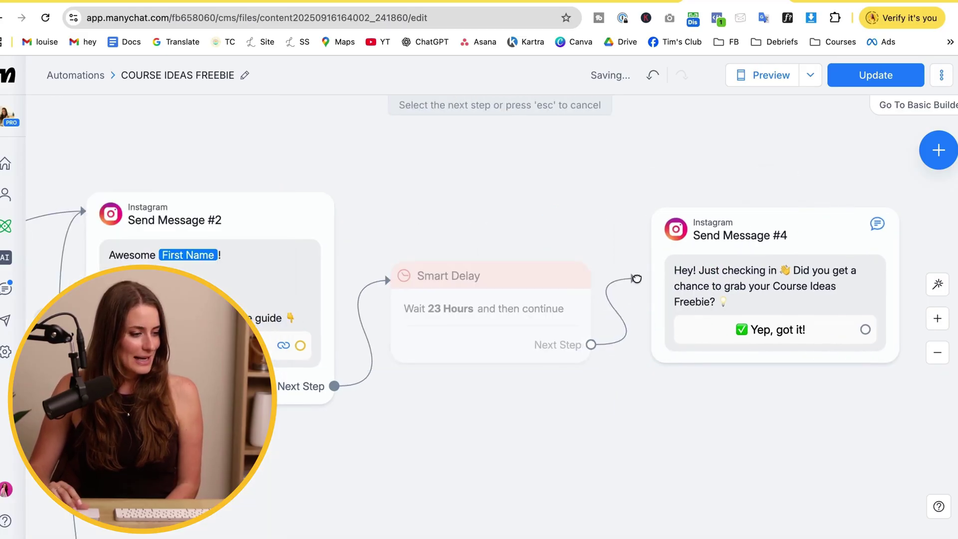
{"action": "left_click_drag", "start_coordinate": [645, 269], "coordinate": [652, 271]}
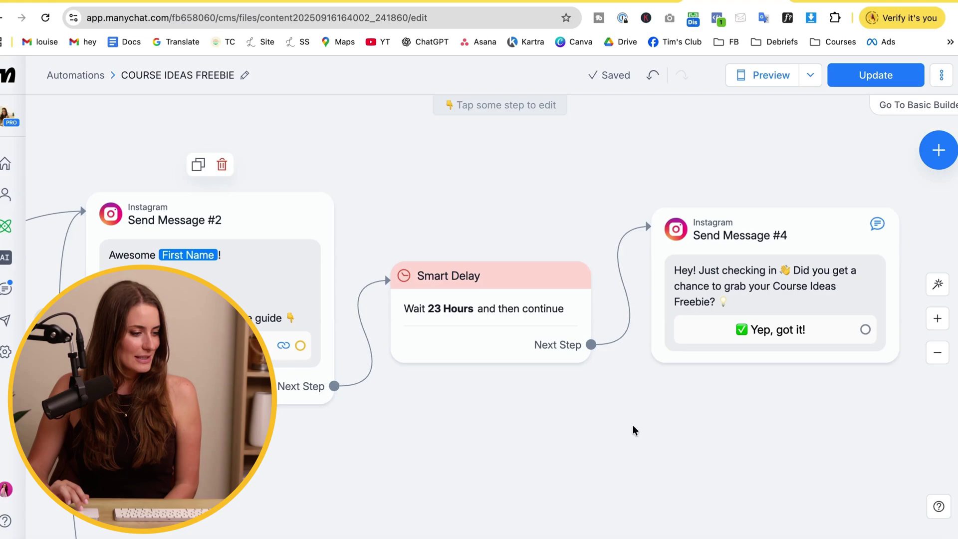
{"action": "left_click_drag", "start_coordinate": [686, 396], "coordinate": [437, 394]}
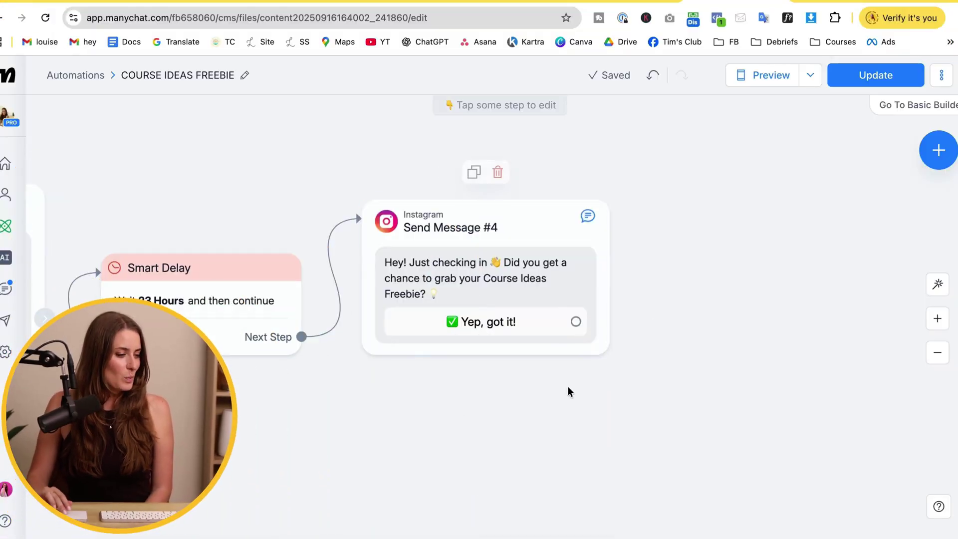
Add a Send Message #5 with an audio block, then delete the empty step.
{"action": "left_click", "coordinate": [938, 150]}
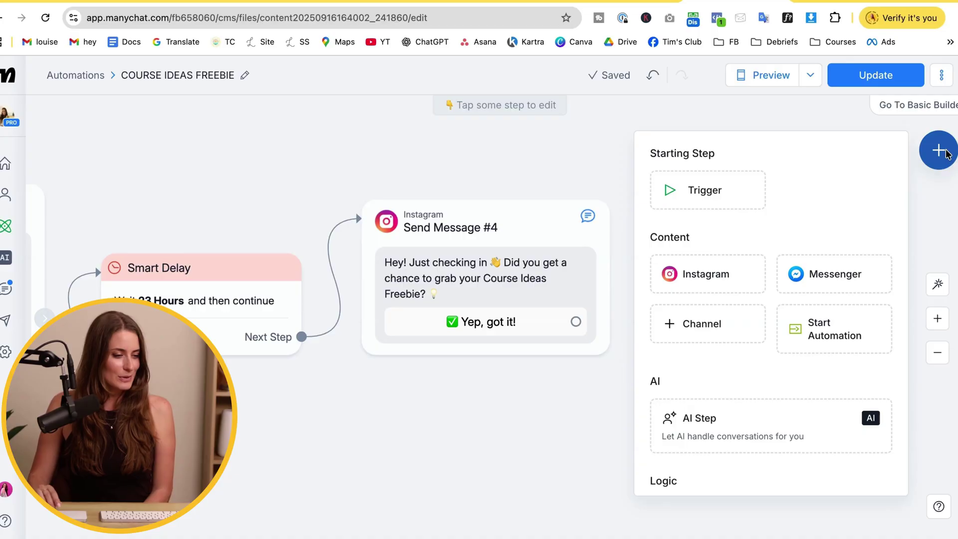
{"action": "left_click", "coordinate": [718, 277]}
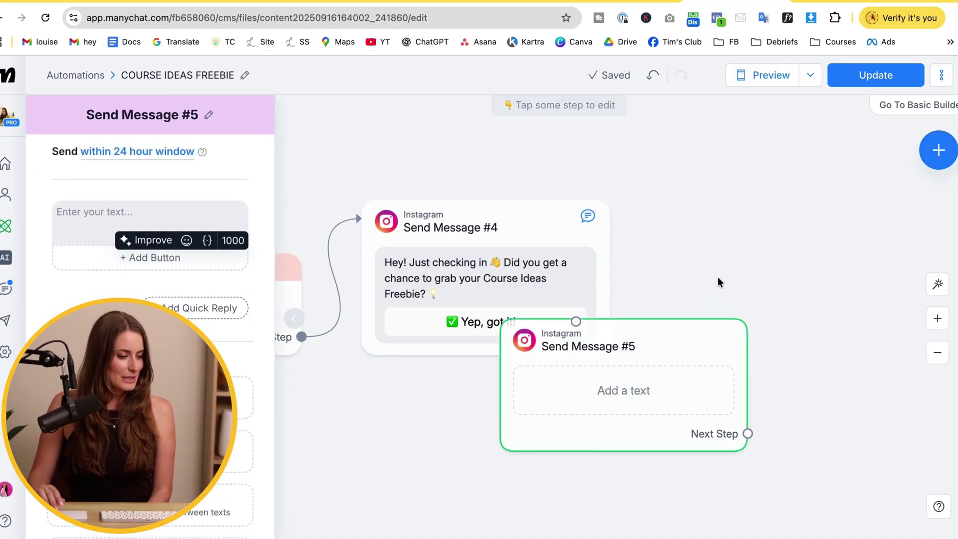
{"action": "left_click_drag", "start_coordinate": [686, 346], "coordinate": [826, 237]}
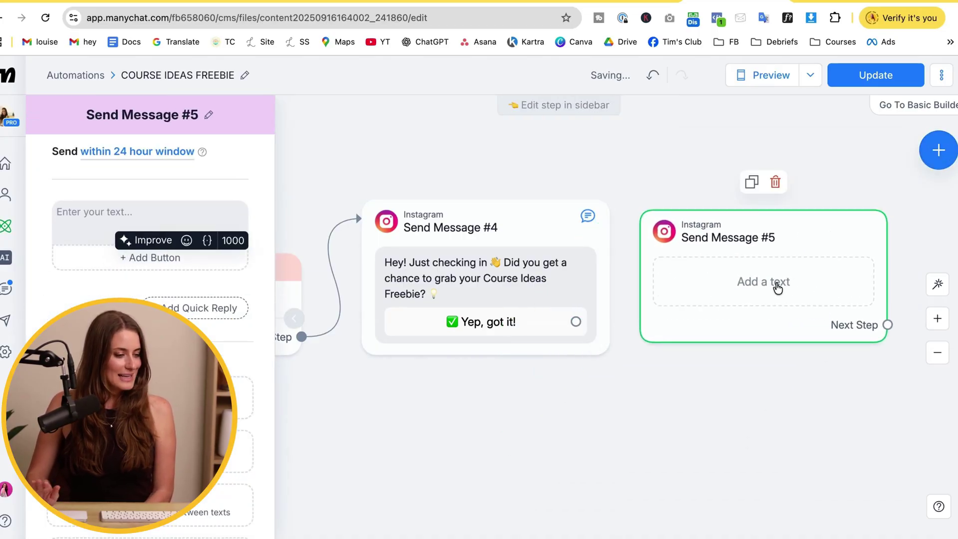
{"action": "scroll", "coordinate": [149, 349], "scroll_direction": "down", "scroll_amount": 5}
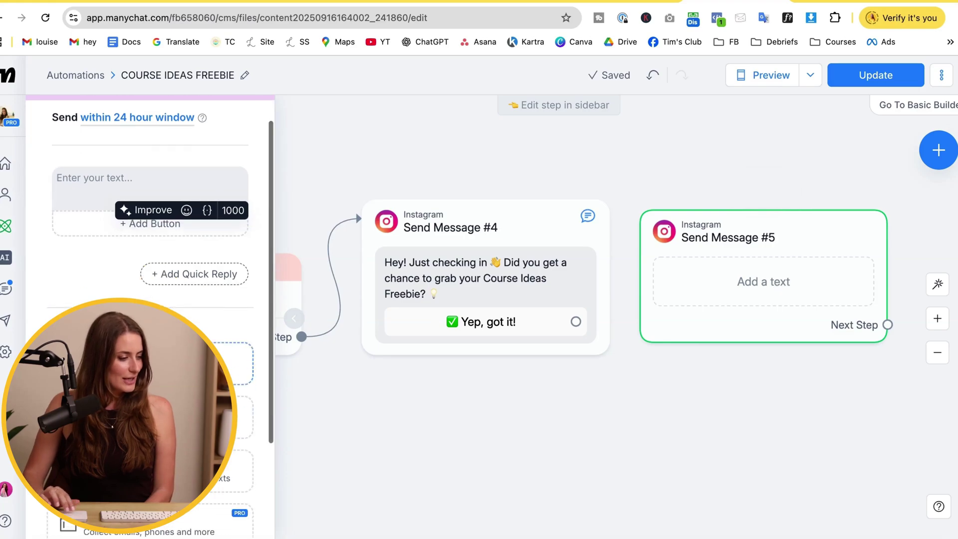
{"action": "scroll", "coordinate": [149, 349], "scroll_direction": "down", "scroll_amount": 1}
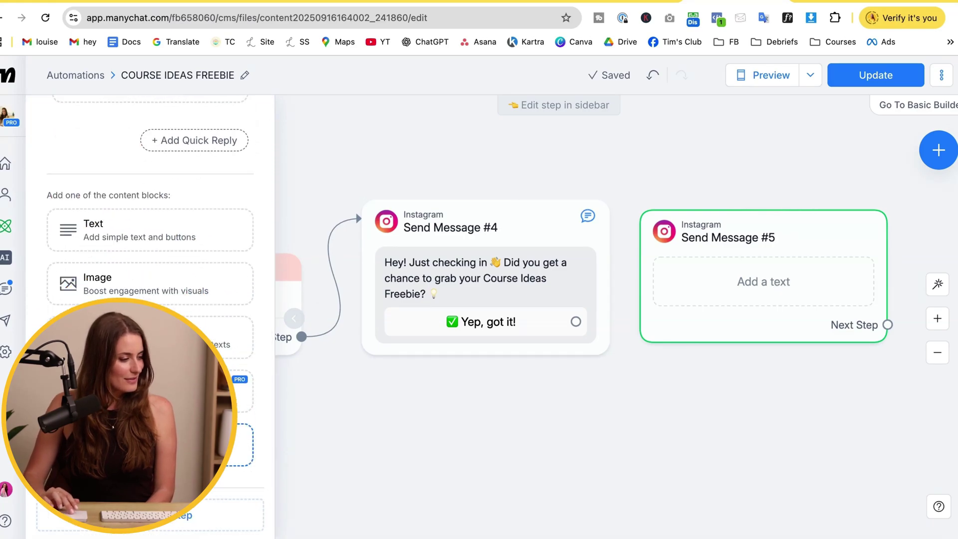
{"action": "left_click", "coordinate": [240, 444]}
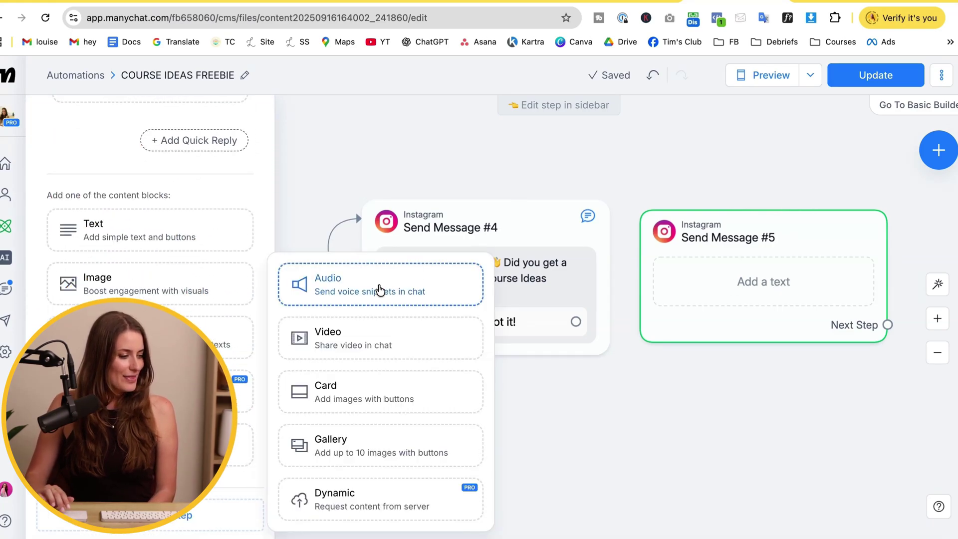
{"action": "left_click", "coordinate": [380, 290]}
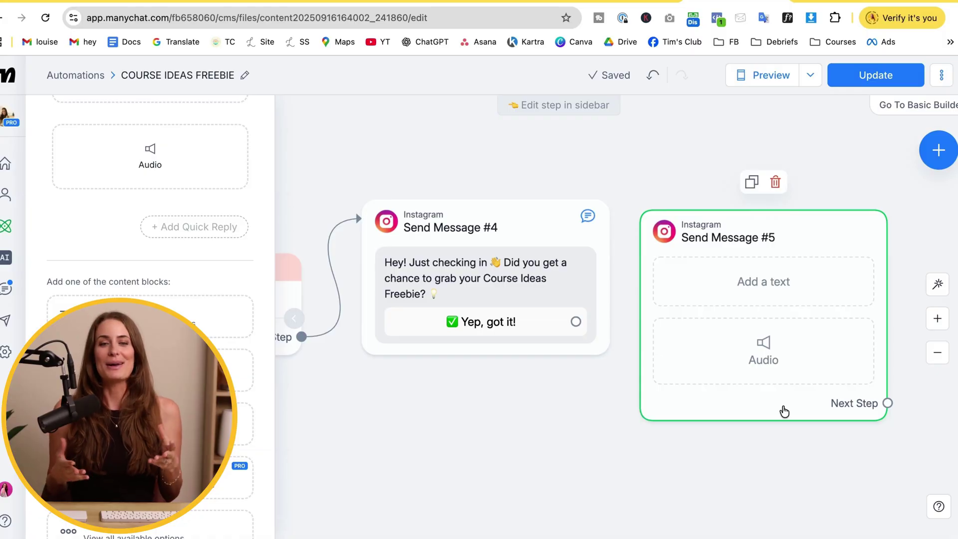
{"action": "left_click", "coordinate": [775, 182]}
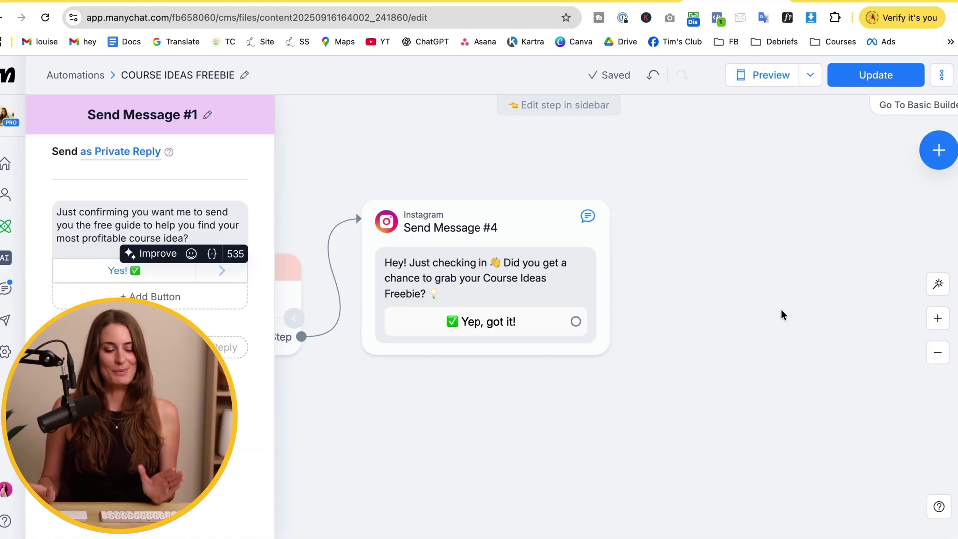
{"action": "left_click", "coordinate": [712, 356]}
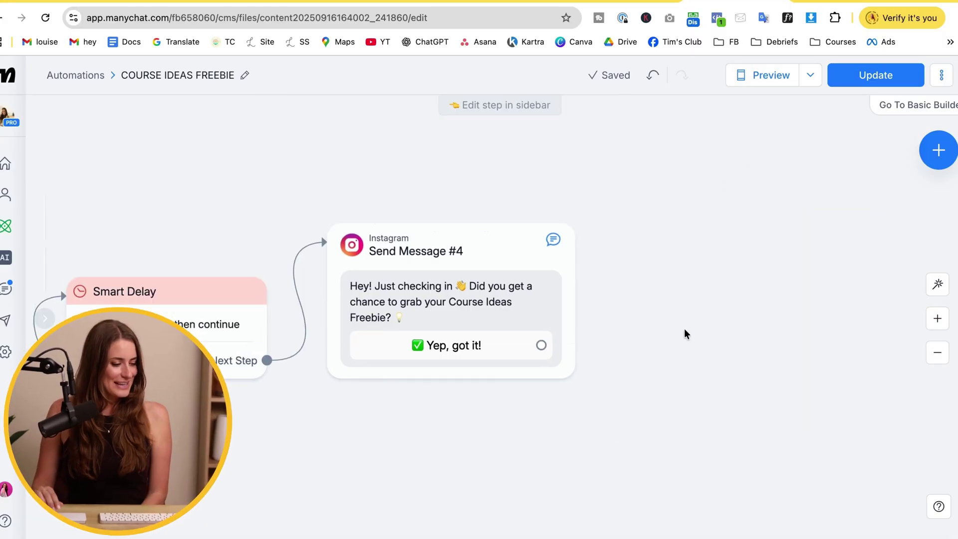
Link Send Message #4's Yep, got it! button to a new Instagram Send Message #5.
{"action": "left_click", "coordinate": [509, 306]}
{"action": "left_click", "coordinate": [473, 353]}
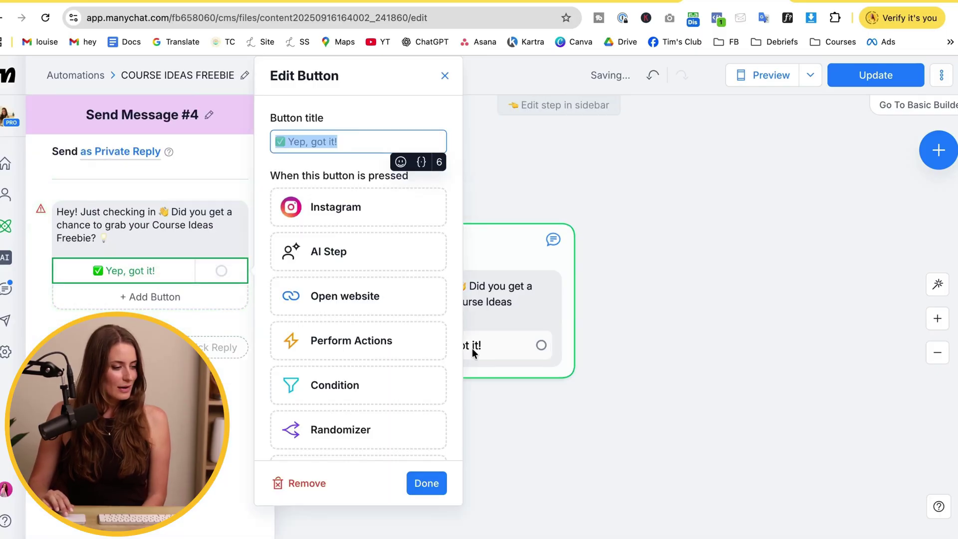
{"action": "left_click", "coordinate": [340, 219]}
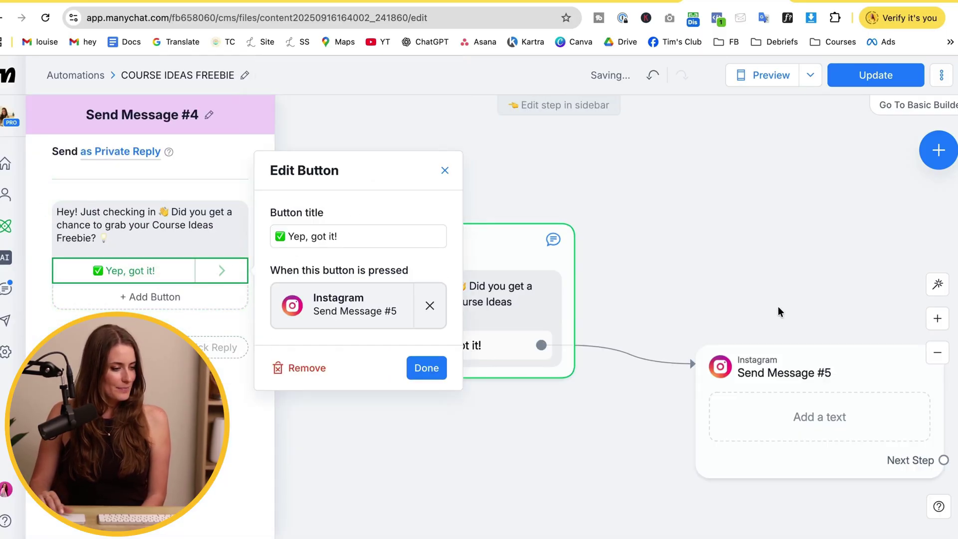
{"action": "left_click", "coordinate": [586, 284]}
{"action": "left_click_drag", "start_coordinate": [761, 298], "coordinate": [602, 231]}
{"action": "left_click", "coordinate": [628, 353]}
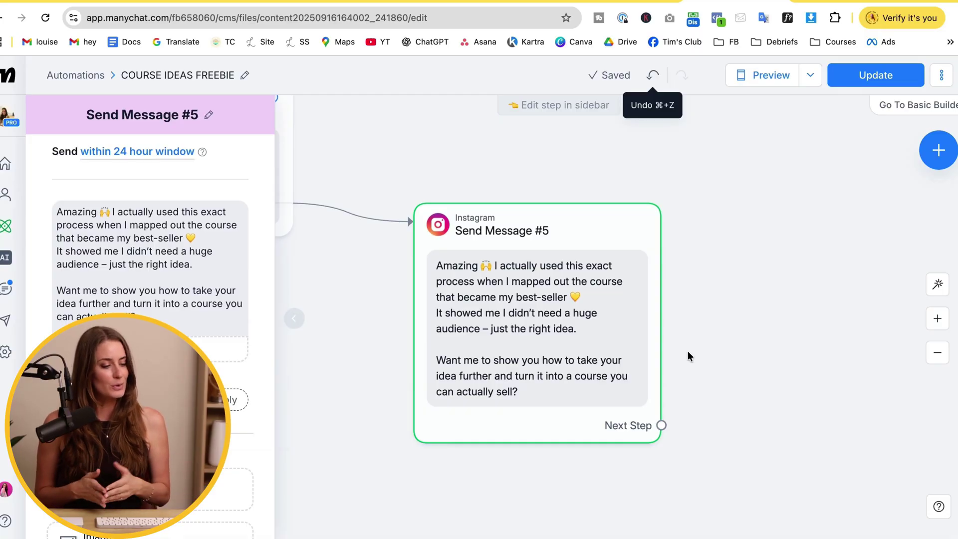
Add a 'Yes, show me how' button to Send Message #5 opening a new Send Message #6.
{"action": "left_click_drag", "start_coordinate": [624, 273], "coordinate": [603, 265]}
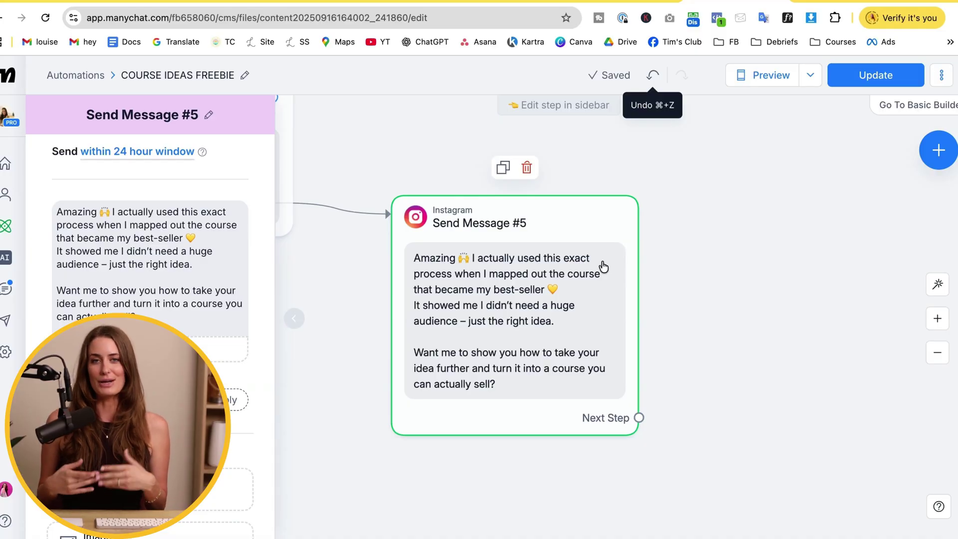
{"action": "left_click", "coordinate": [230, 349]}
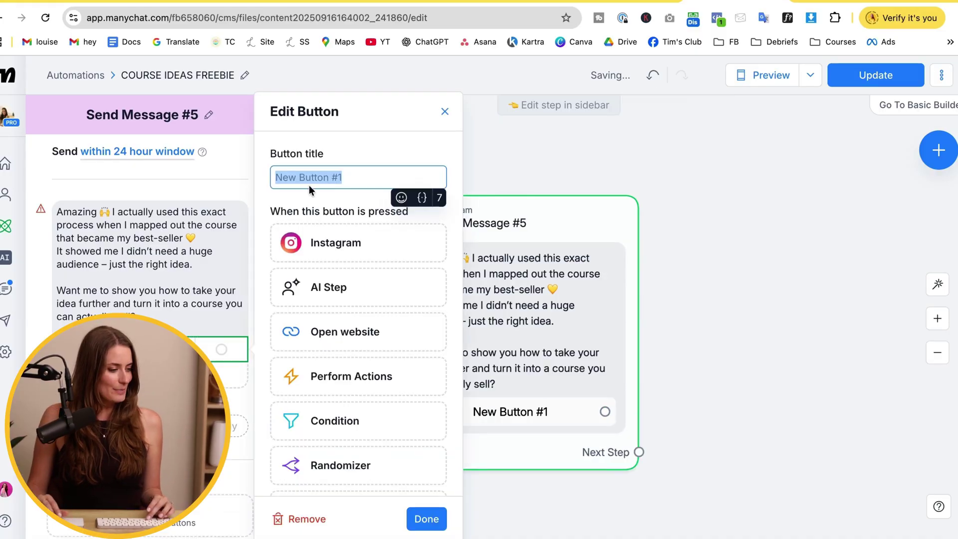
{"action": "type", "text": "Yes, show me how!"}
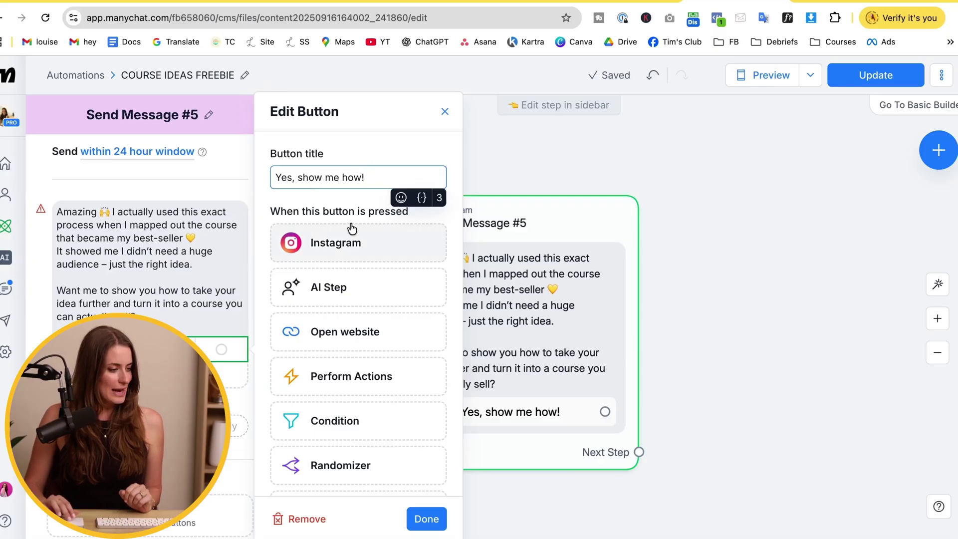
{"action": "left_click", "coordinate": [360, 238]}
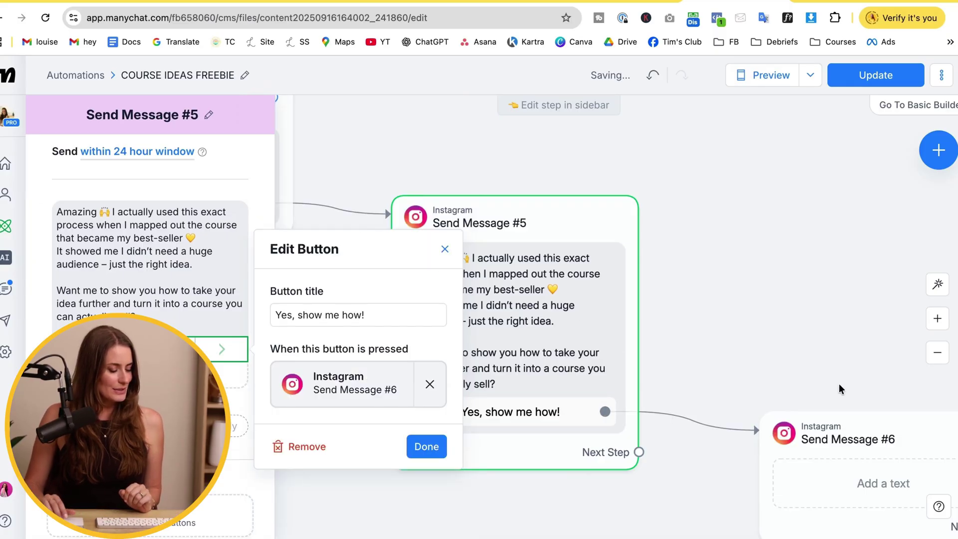
{"action": "left_click", "coordinate": [788, 343]}
{"action": "left_click_drag", "start_coordinate": [848, 436], "coordinate": [803, 262]}
{"action": "left_click_drag", "start_coordinate": [546, 279], "coordinate": [529, 164]}
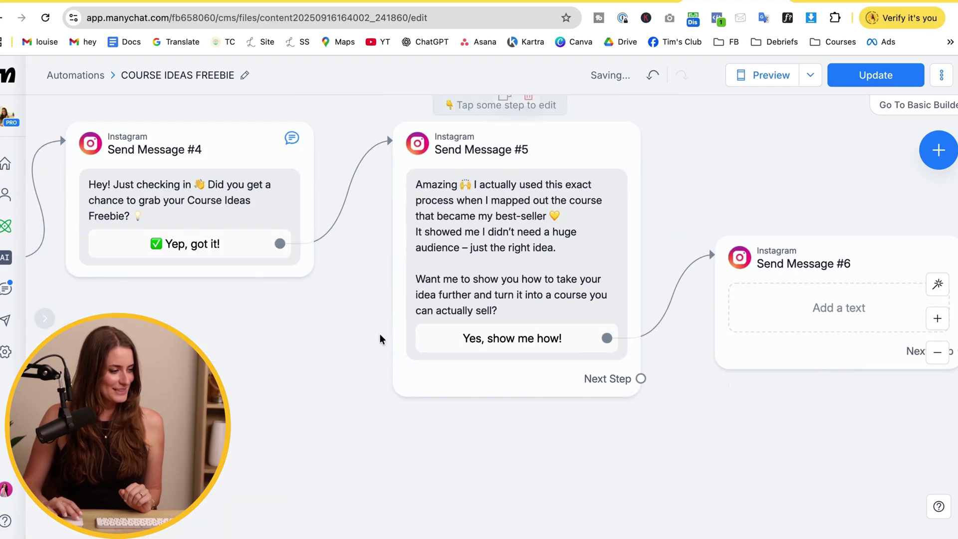
Add 'and earned $10k in my first 90 days' after 'best-seller' in Send Message #5.
{"action": "left_click_drag", "start_coordinate": [669, 419], "coordinate": [436, 482]}
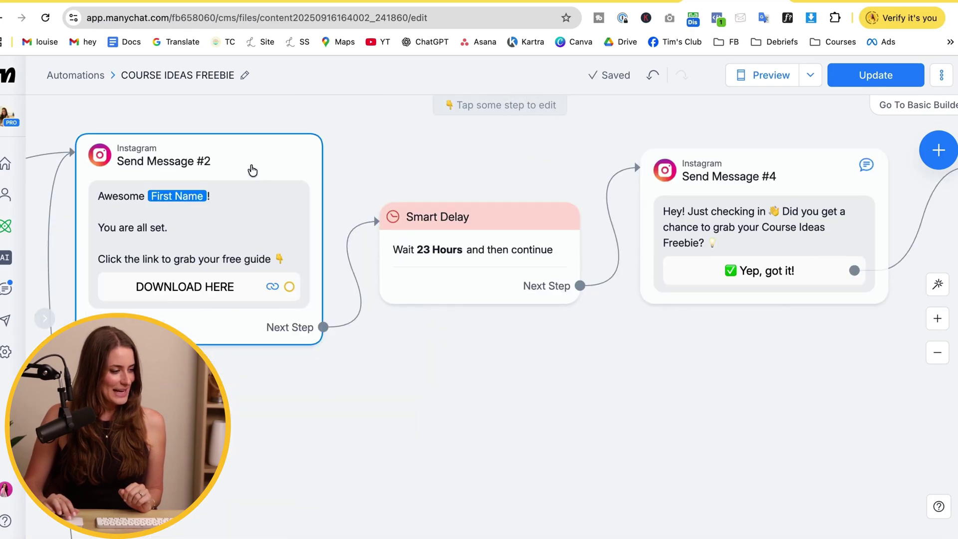
{"action": "scroll", "coordinate": [548, 389], "scroll_direction": "right", "scroll_amount": 2}
{"action": "scroll", "coordinate": [602, 408], "scroll_direction": "right", "scroll_amount": 5}
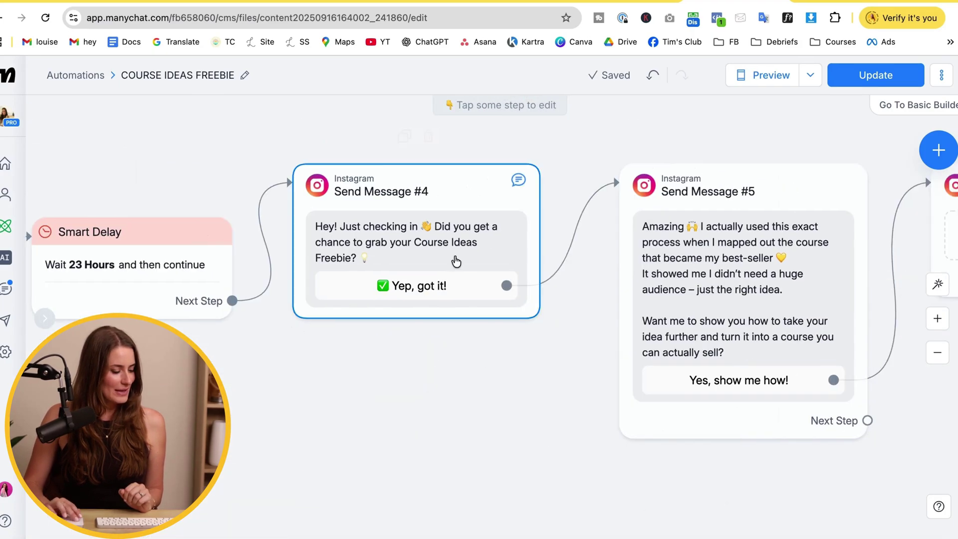
{"action": "scroll", "coordinate": [503, 371], "scroll_direction": "right", "scroll_amount": 2}
{"action": "scroll", "coordinate": [503, 367], "scroll_direction": "right", "scroll_amount": 4}
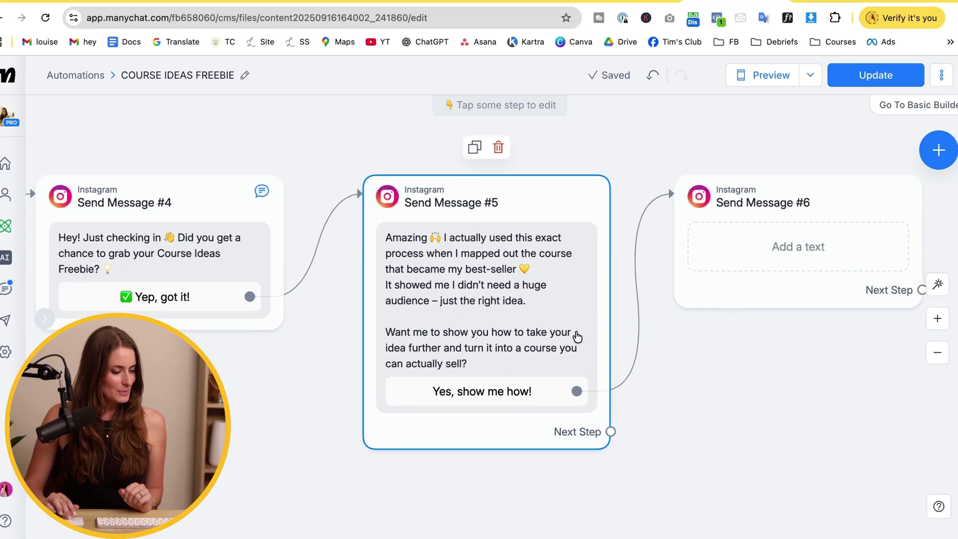
{"action": "left_click", "coordinate": [576, 337]}
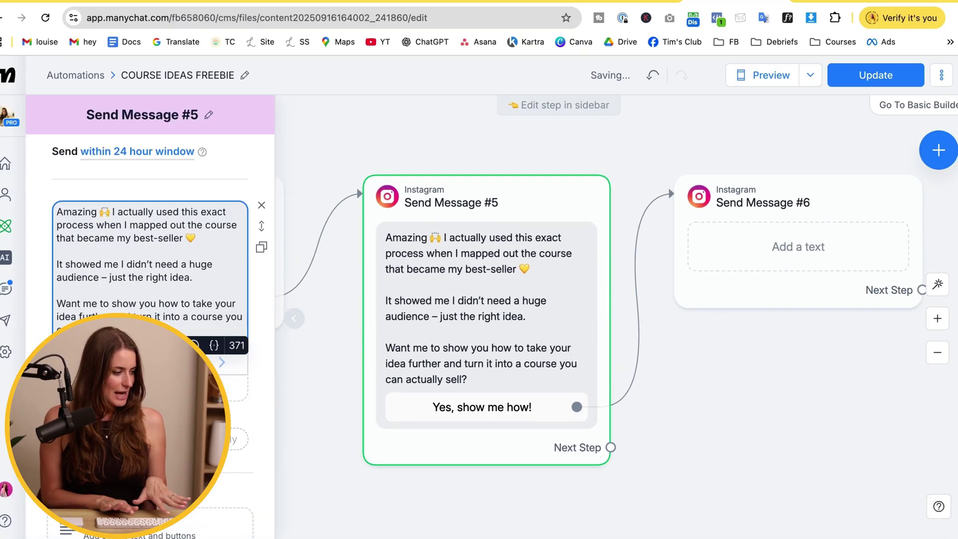
{"action": "type", "text": "and earned "}
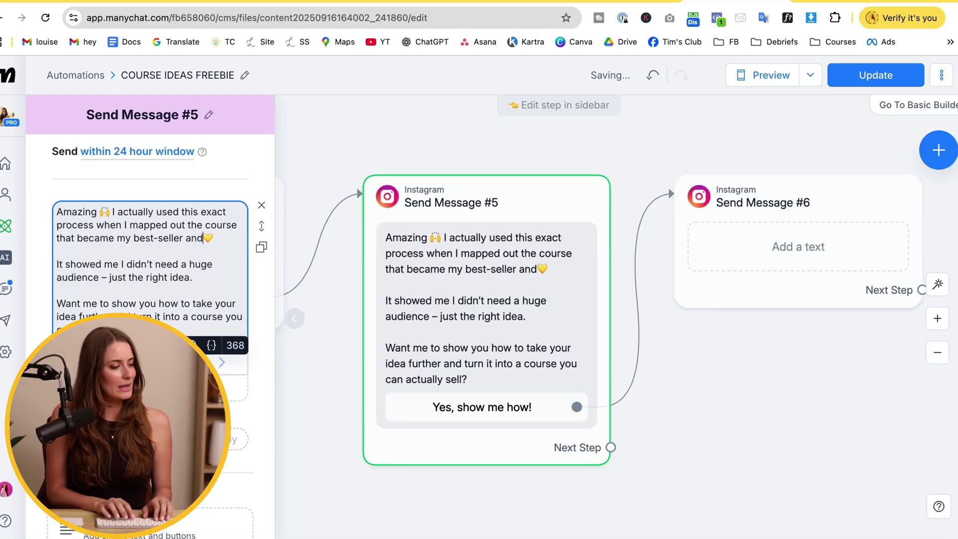
{"action": "type", "text": "$10k in m"}
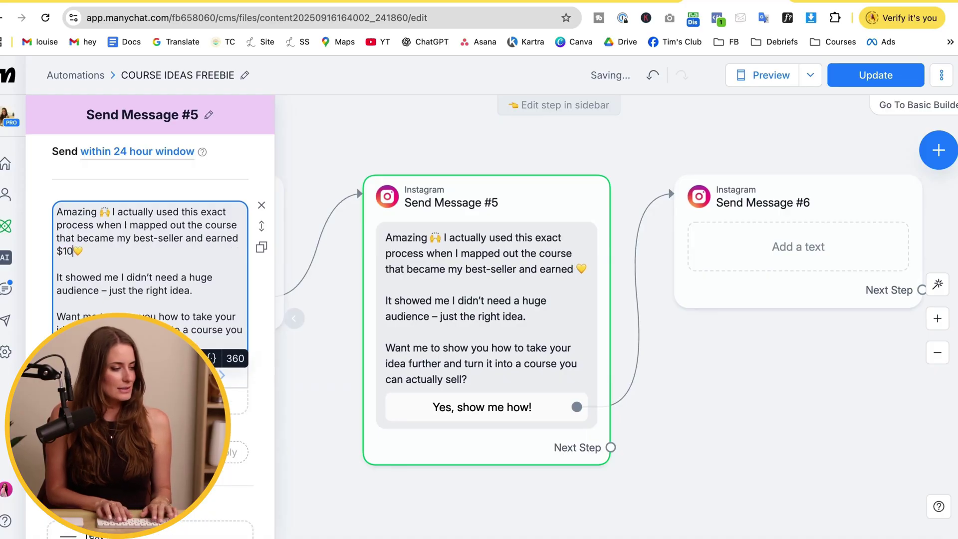
{"action": "type", "text": "y "}
{"action": "type", "text": "first"}
{"action": "type", "text": " 90 days"}
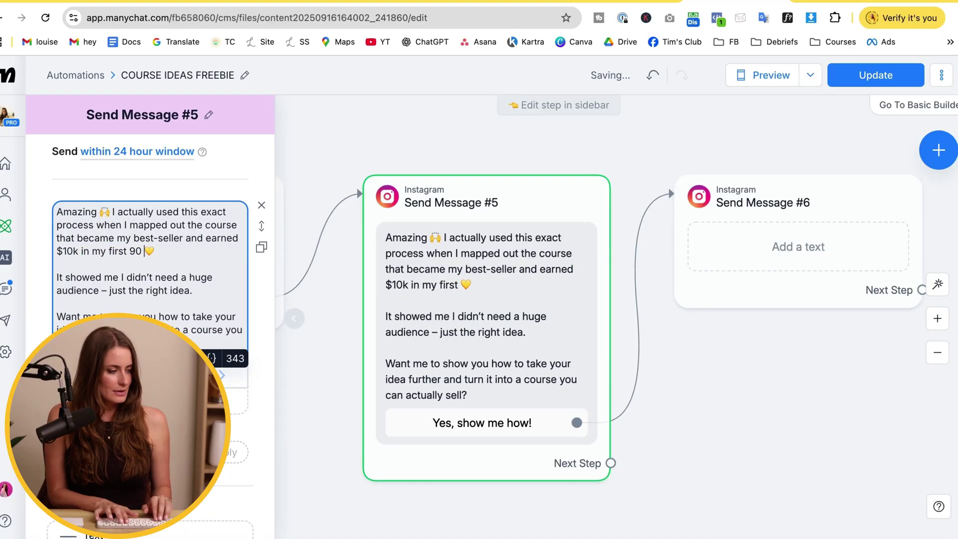
{"action": "left_click", "coordinate": [859, 211]}
Paste the free workshop message into Send Message #6.
{"action": "left_click_drag", "start_coordinate": [515, 218], "coordinate": [538, 218]}
{"action": "left_click", "coordinate": [477, 260]}
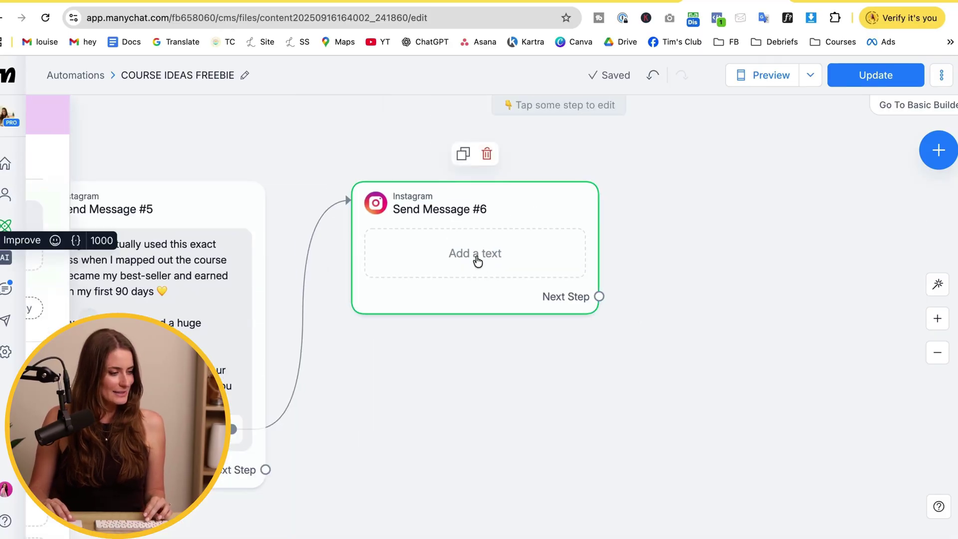
{"action": "type", "text": "Awesome! The best place to start is my FREE workshop: 3 Steps to Turn Your Expertise into an Online Course that Sells on Autopilot 💰  It’s where I’ll walk you through the exact steps to bring your course to life faster than ever."}
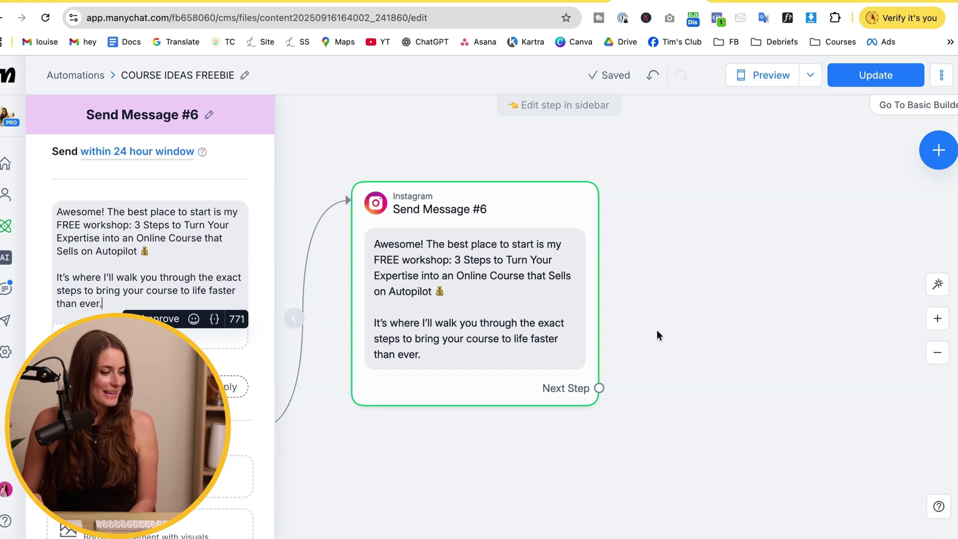
Add a 🎟️ Register Now button to Send Message #6 that opens the workshop registration URL.
{"action": "mouse_move", "coordinate": [459, 384]}
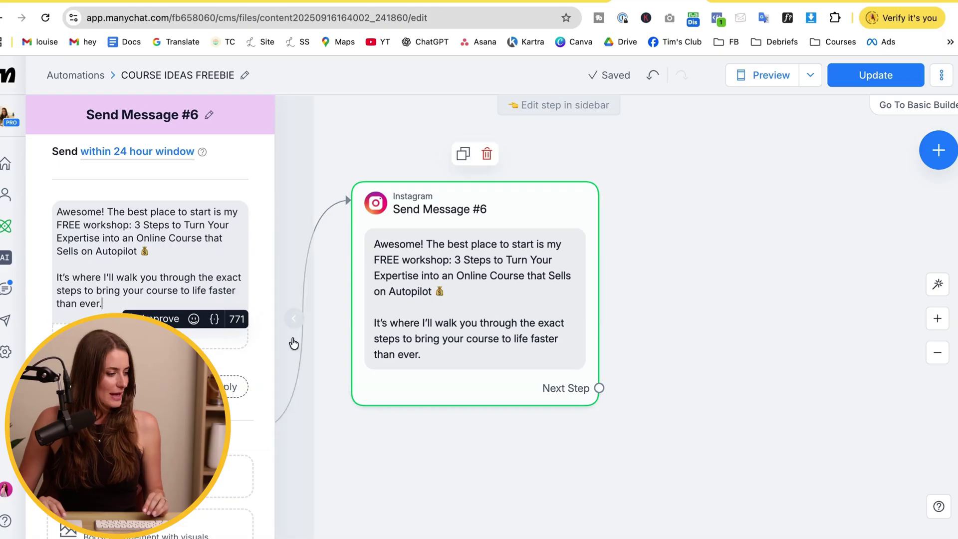
{"action": "left_click", "coordinate": [230, 335]}
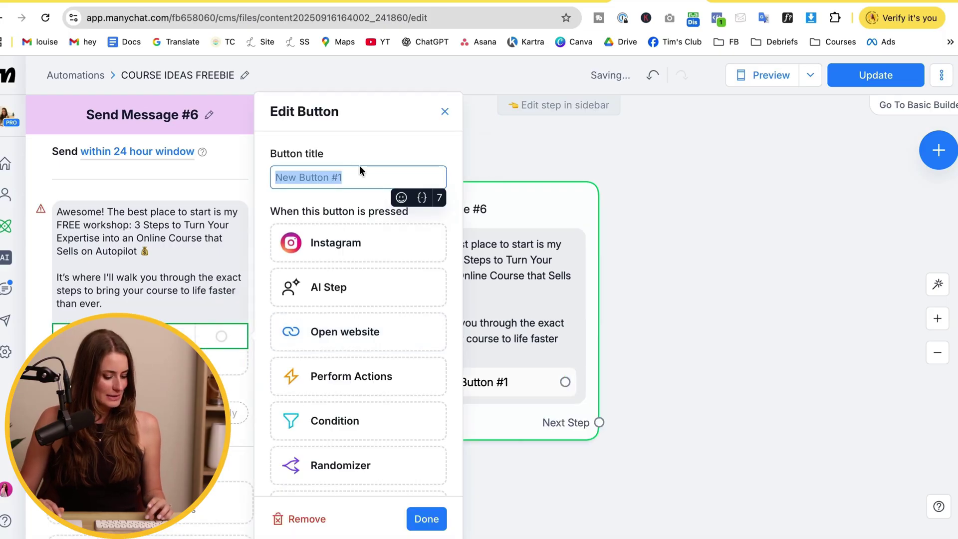
{"action": "type", "text": "🎟 Register Now"}
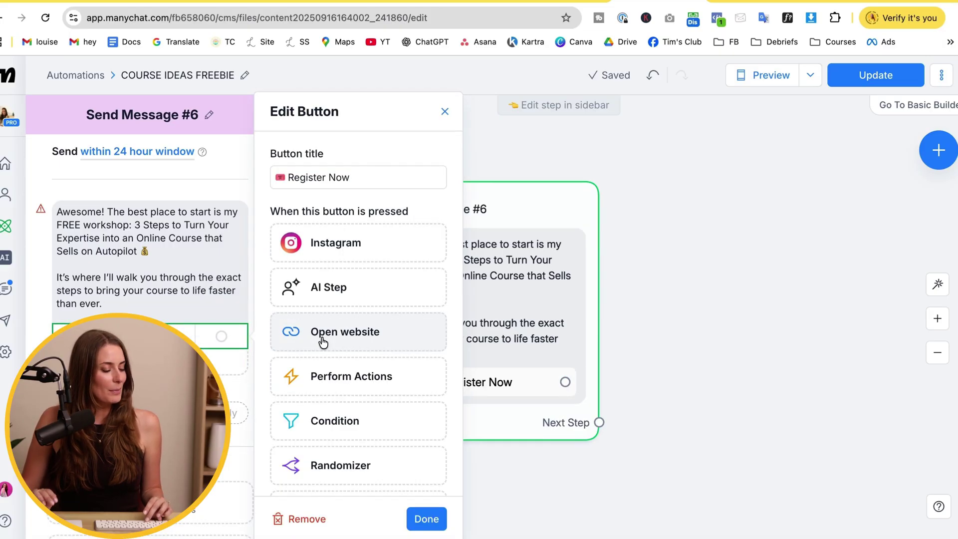
{"action": "left_click", "coordinate": [336, 336]}
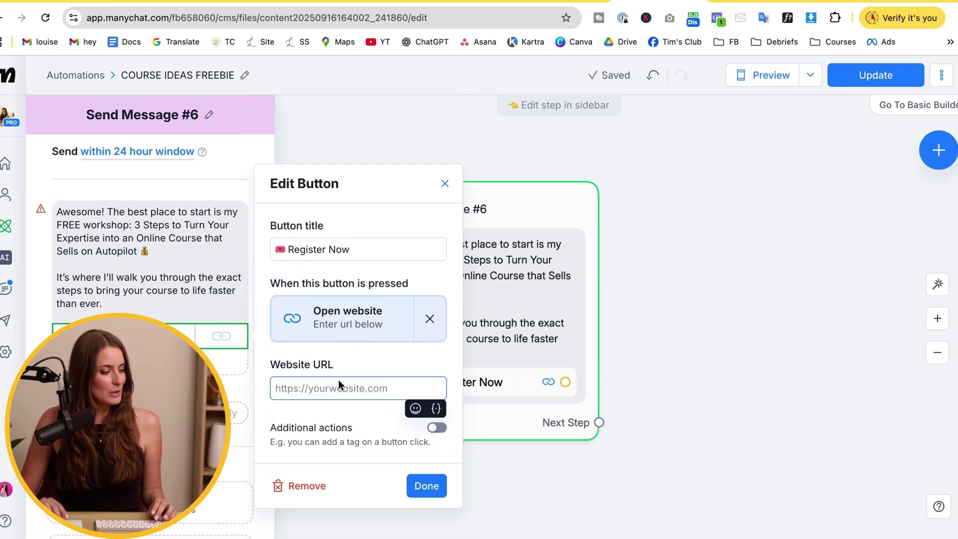
{"action": "type", "text": "https://learn.louisehenry.com/autopilot"}
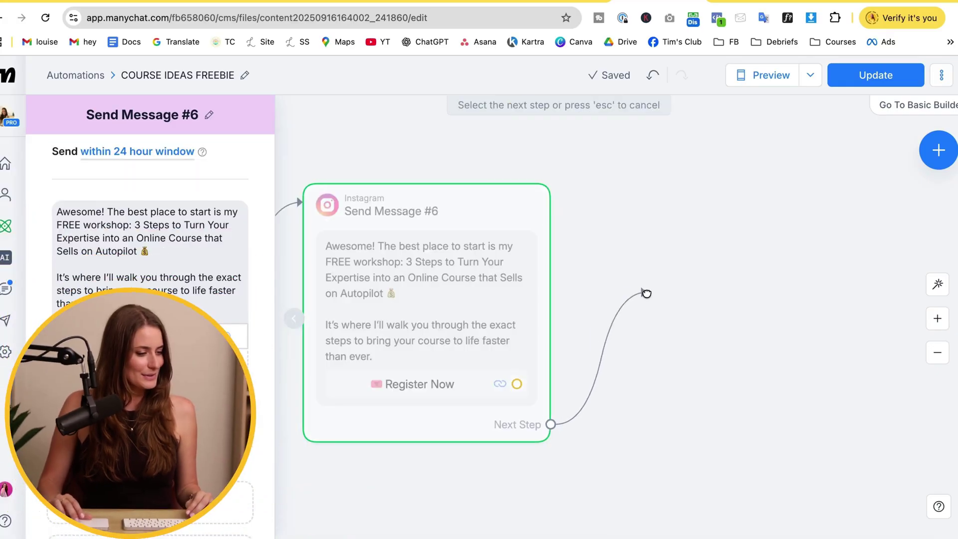
Add Instagram Send Message #7 after #6, asking contacts to message back after watching the workshop.
{"action": "left_click_drag", "start_coordinate": [646, 293], "coordinate": [659, 290]}
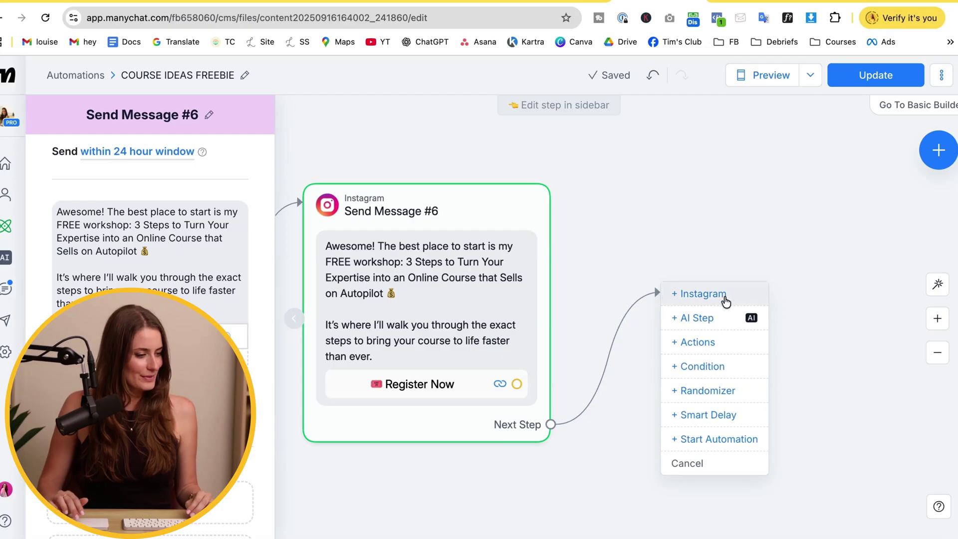
{"action": "left_click", "coordinate": [725, 299]}
{"action": "left_click", "coordinate": [752, 348]}
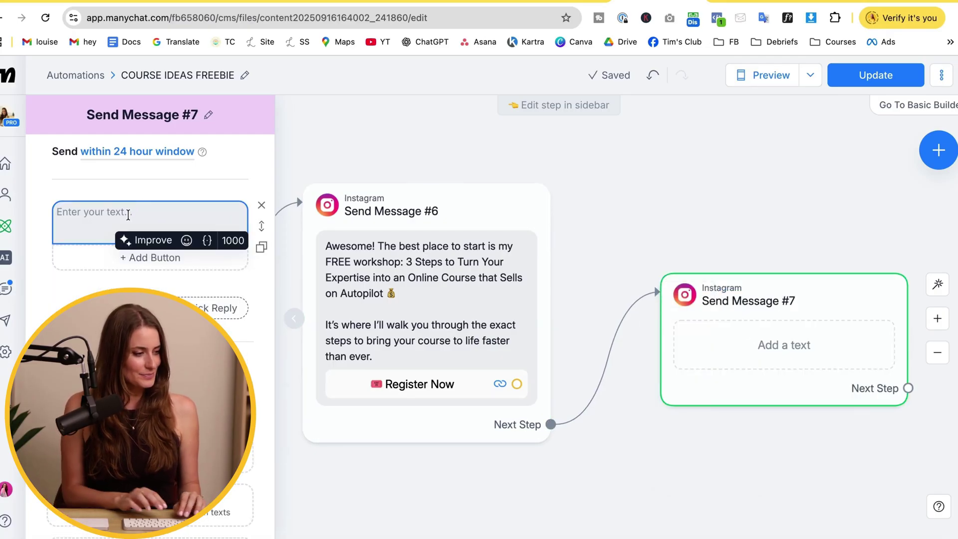
{"action": "type", "text": "Can't wait for you to dive into the workshop! Send me a message here after you've watched it. I'd love to chat about your course idea!"}
{"action": "left_click", "coordinate": [231, 190]}
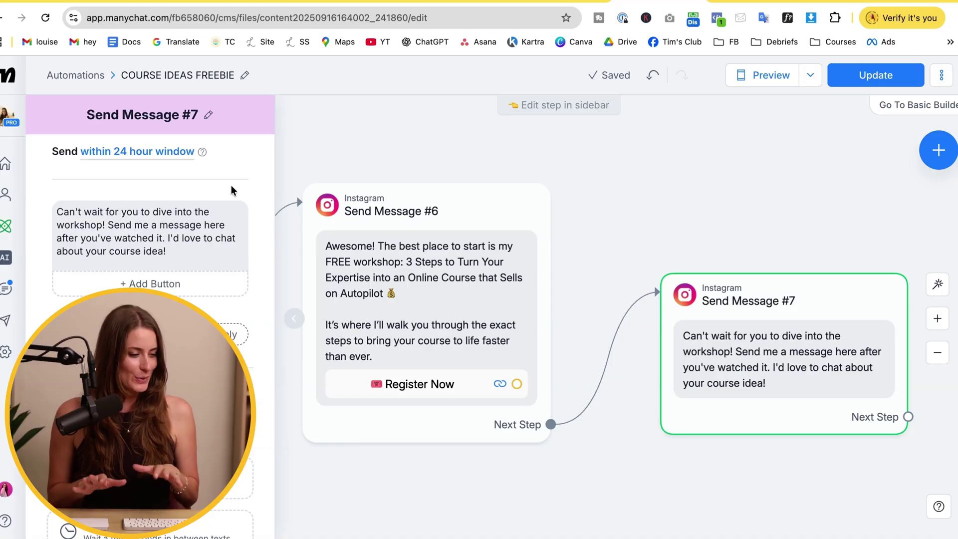
{"action": "key", "text": "Escape"}
{"action": "left_click_drag", "start_coordinate": [386, 495], "coordinate": [588, 496]}
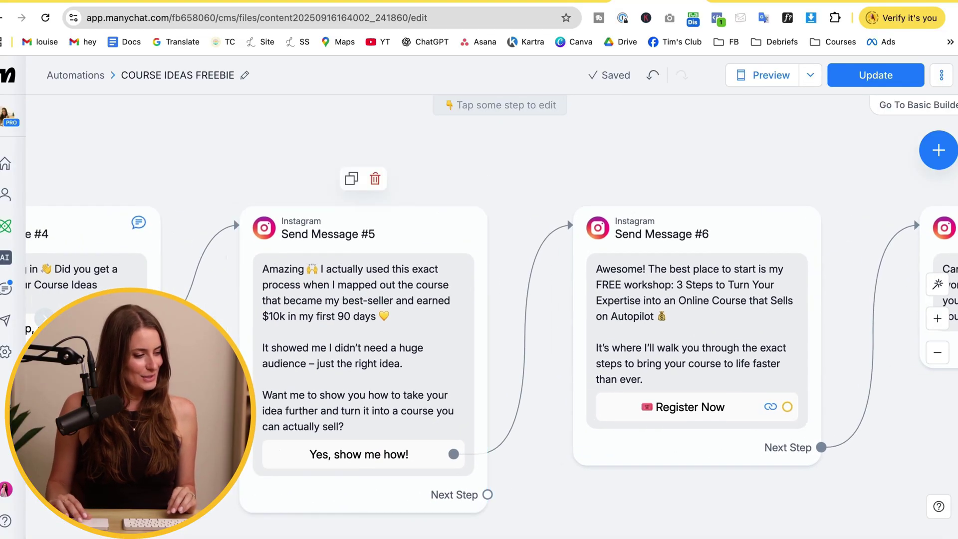
{"action": "scroll", "coordinate": [471, 409], "scroll_direction": "left", "scroll_amount": 10}
{"action": "scroll", "coordinate": [514, 446], "scroll_direction": "left", "scroll_amount": 1}
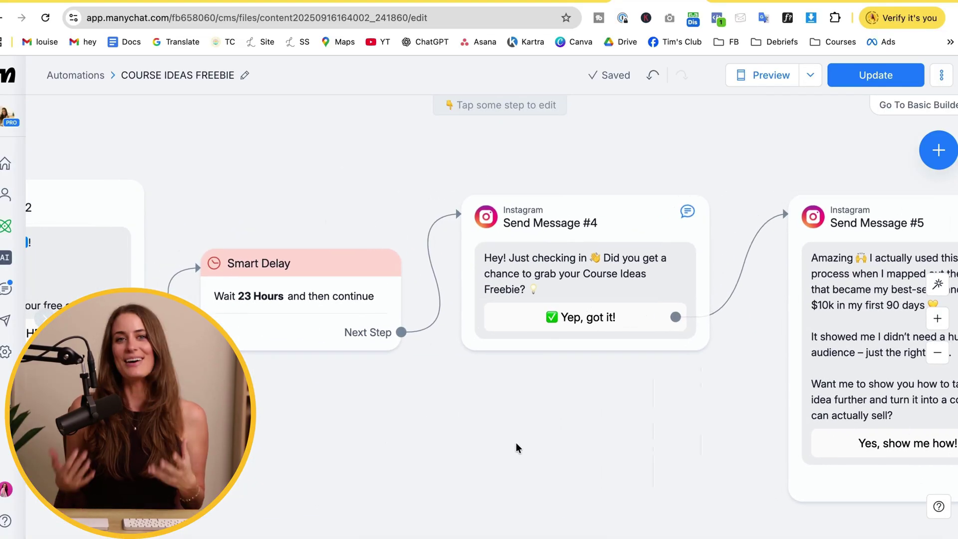